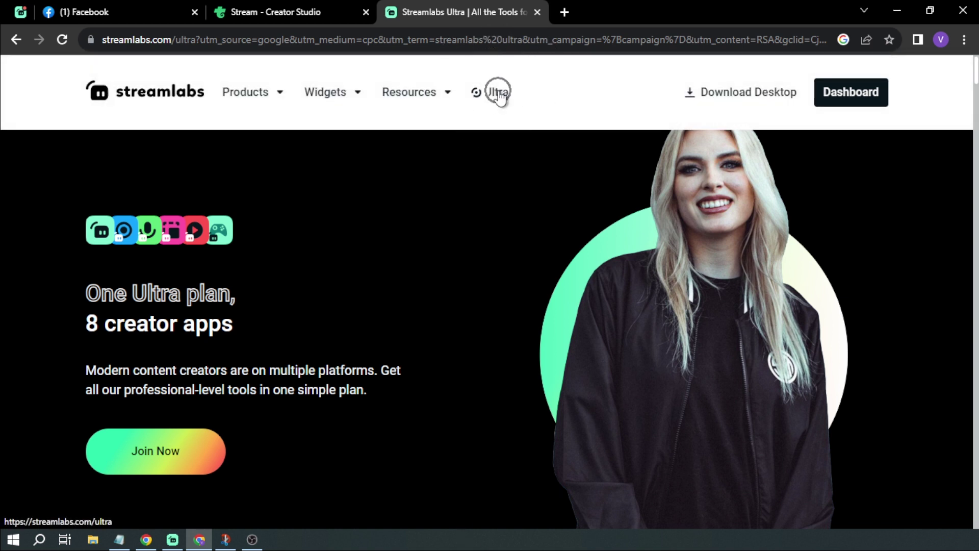
Leave the Streamlabs Ultra page and switch to the Streamlabs Desktop editor
{"action": "left_click", "coordinate": [495, 92]}
{"action": "left_click", "coordinate": [467, 198]}
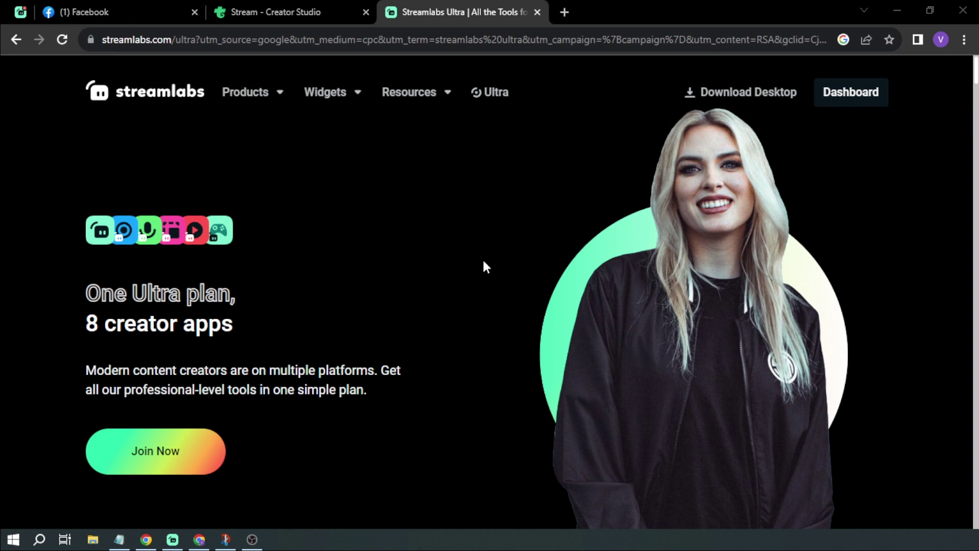
{"action": "key", "text": "alt+Tab"}
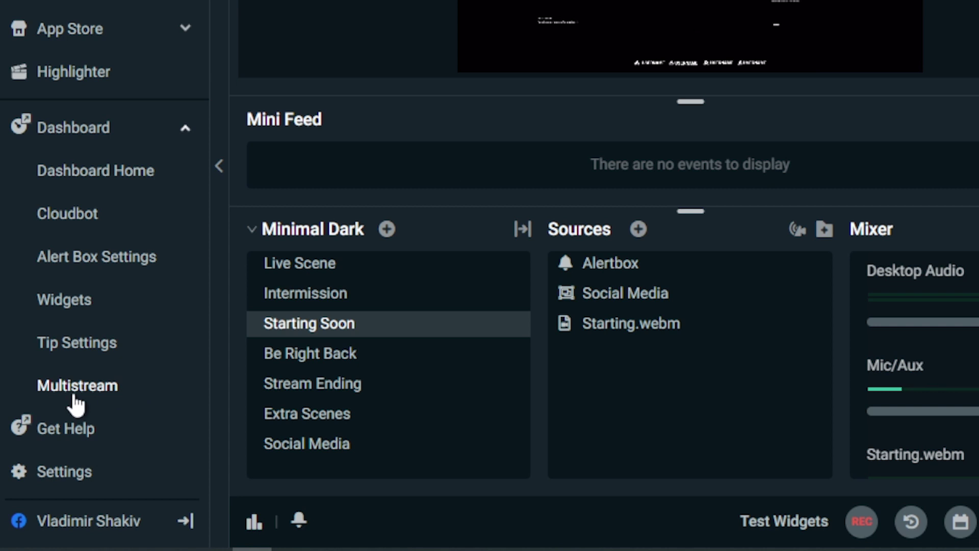
Review the Multistreaming page, then the Stream settings with the logged-in Facebook destination
{"action": "left_click", "coordinate": [56, 420]}
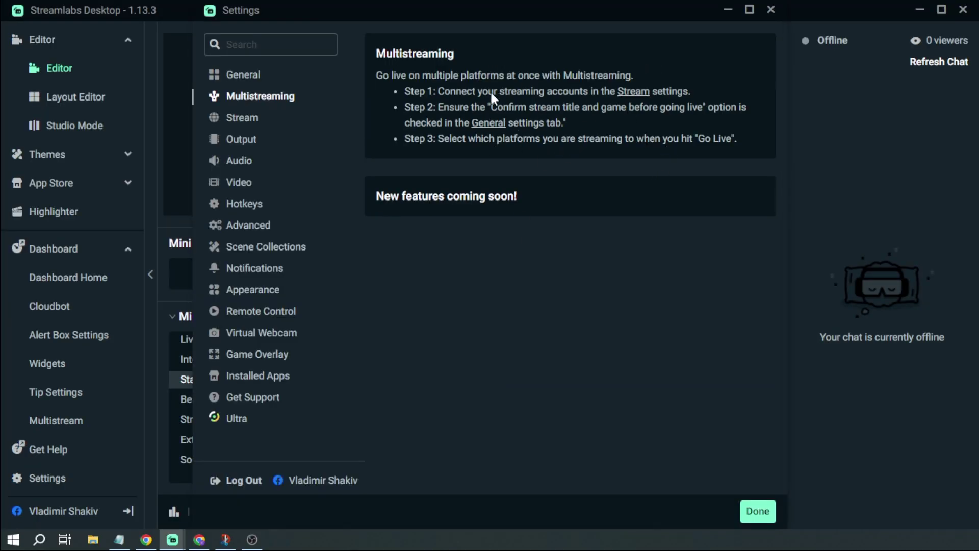
{"action": "left_click", "coordinate": [535, 92]}
{"action": "left_click", "coordinate": [260, 122]}
{"action": "scroll", "coordinate": [546, 239], "scroll_direction": "down", "scroll_amount": 1}
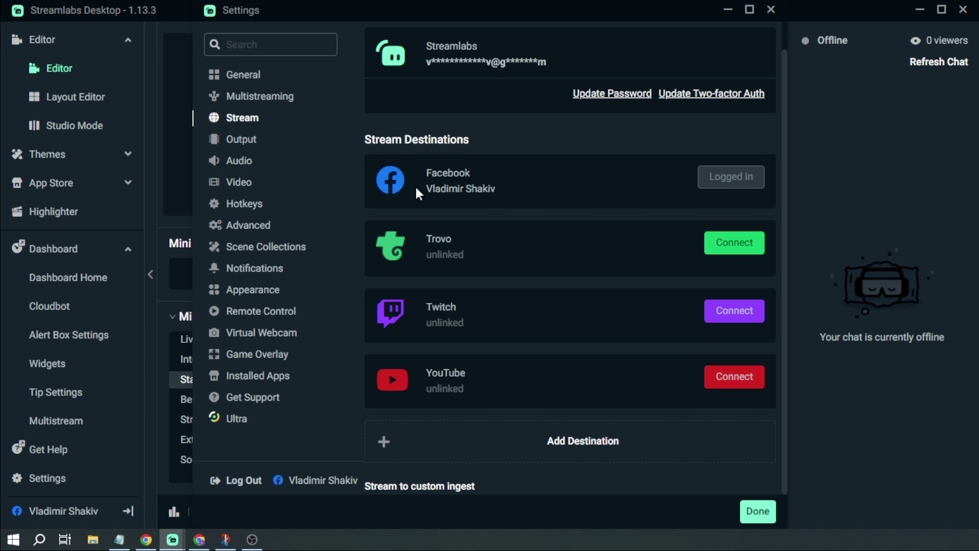
{"action": "left_click", "coordinate": [448, 194]}
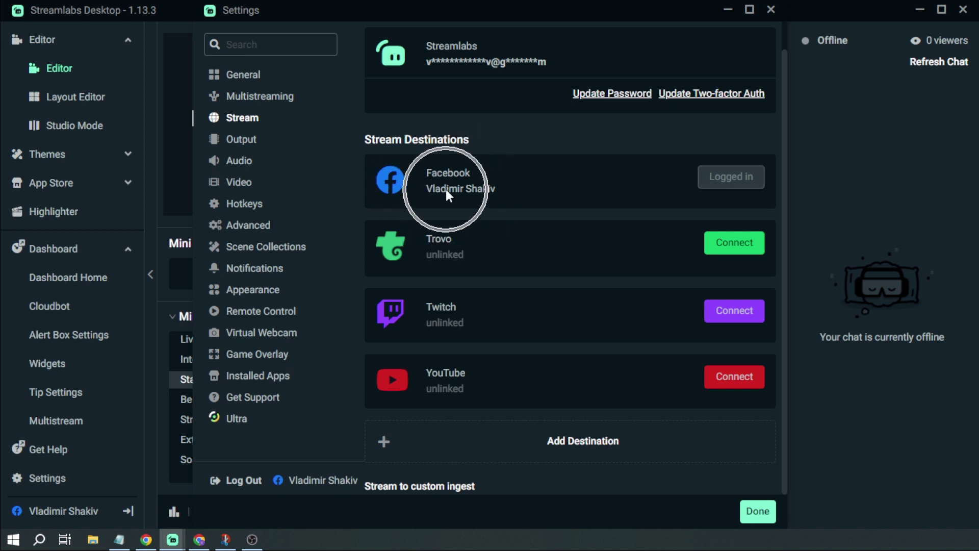
{"action": "left_click", "coordinate": [448, 194]}
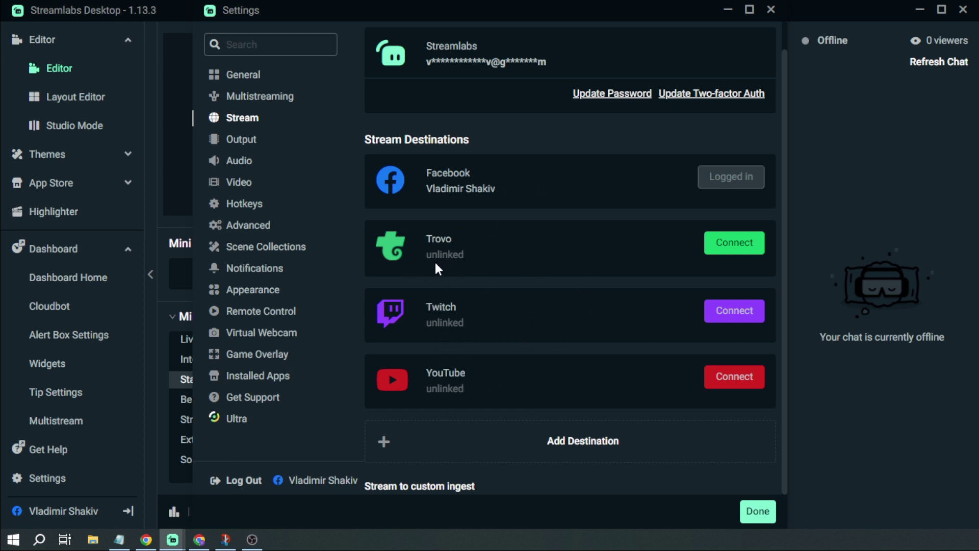
{"action": "left_click", "coordinate": [436, 268]}
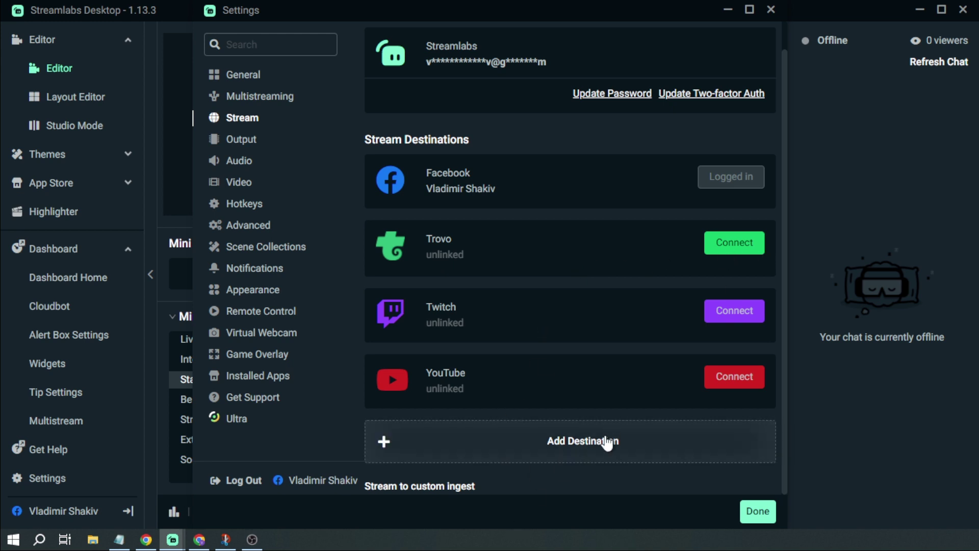
Add a new custom destination and replace its default name with TROVO
{"action": "left_click", "coordinate": [591, 450]}
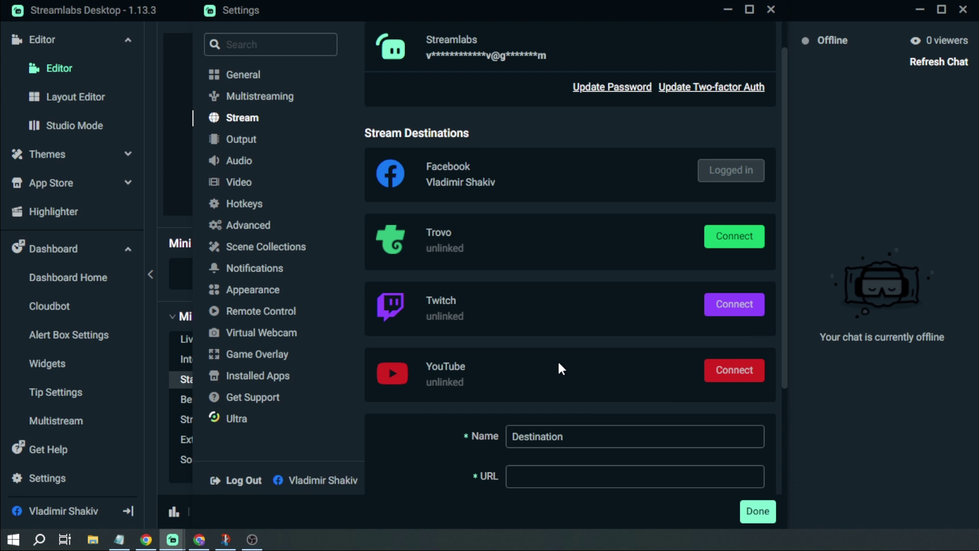
{"action": "double_click", "coordinate": [564, 290]}
{"action": "type", "text": "TROVO"}
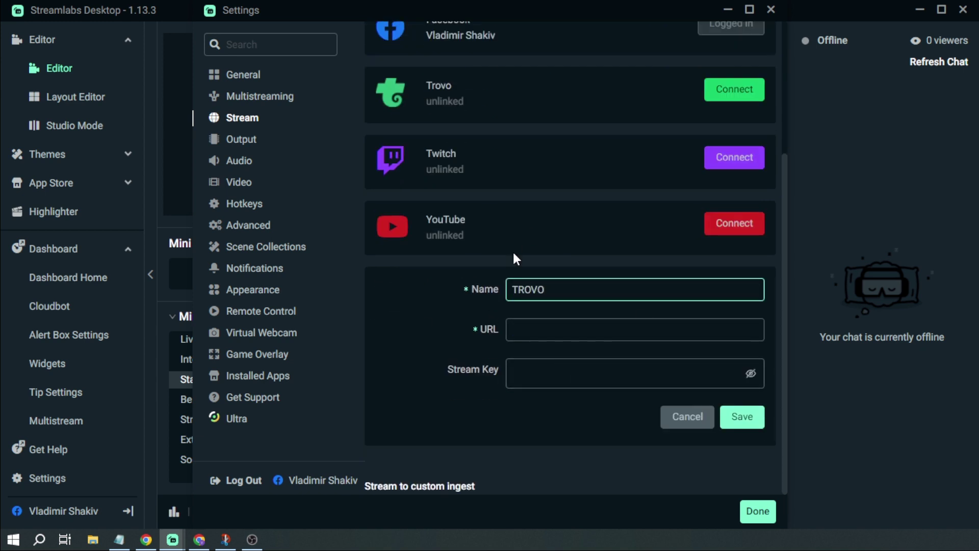
From the Trovo avatar menu, open Creator Studio's stream setup page in its own window
{"action": "key", "text": "alt+Tab"}
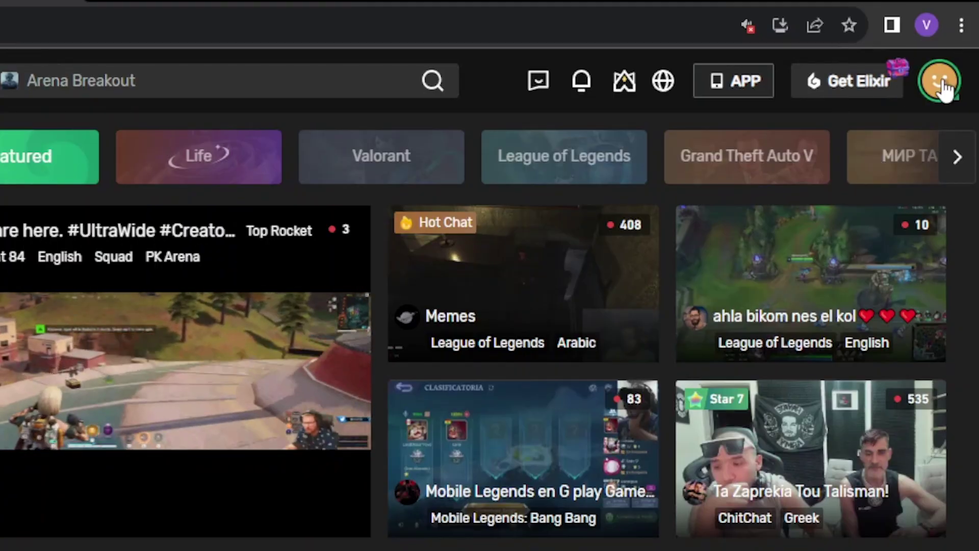
{"action": "left_click", "coordinate": [949, 76]}
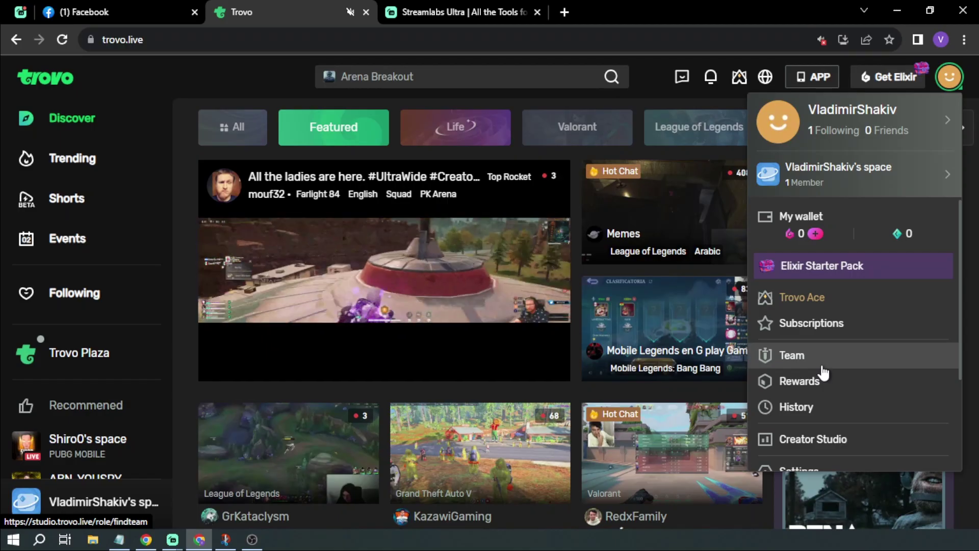
{"action": "scroll", "coordinate": [822, 372], "scroll_direction": "down", "scroll_amount": 3}
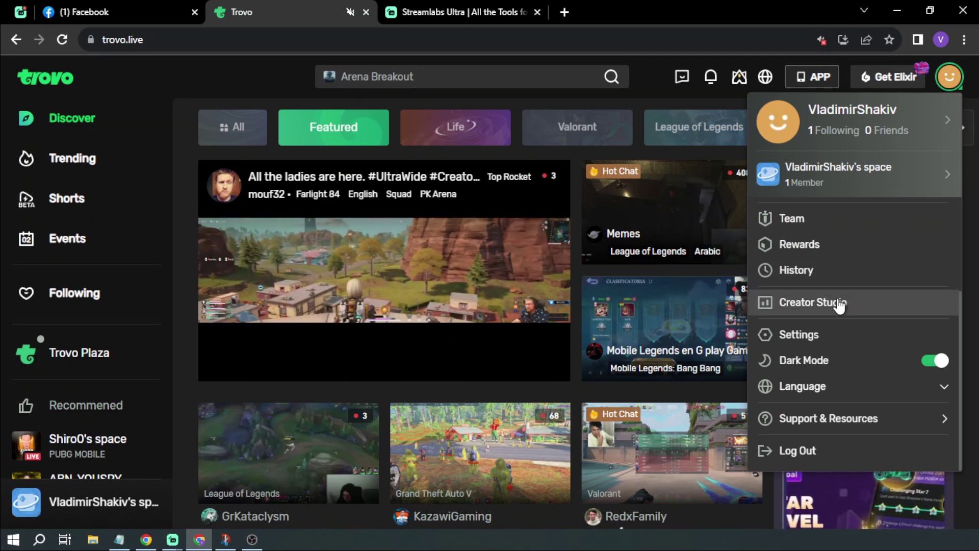
{"action": "left_click", "coordinate": [831, 301]}
{"action": "left_click_drag", "start_coordinate": [429, 11], "coordinate": [512, 375]}
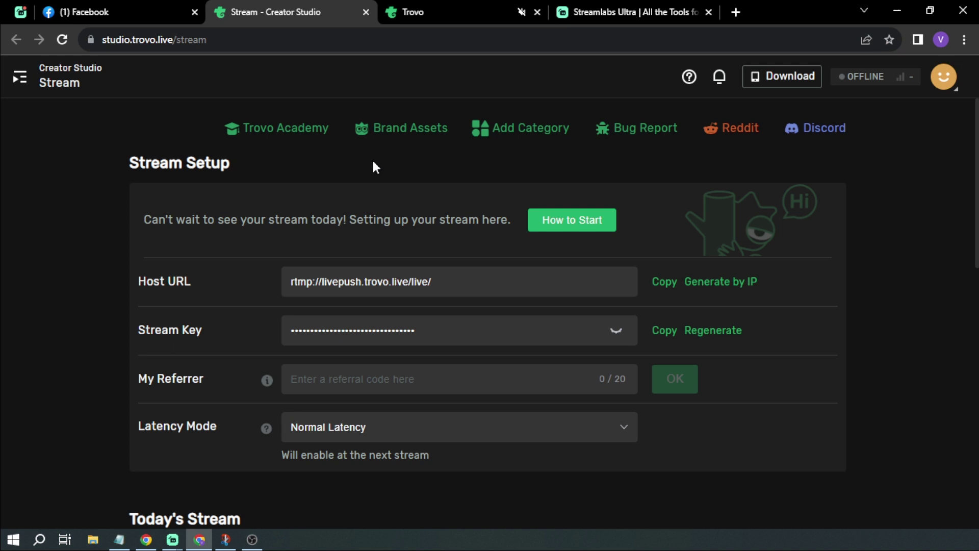
Copy Trovo's Host URL and paste it into the TROVO destination's URL field
{"action": "left_click", "coordinate": [373, 159]}
{"action": "left_click", "coordinate": [459, 281]}
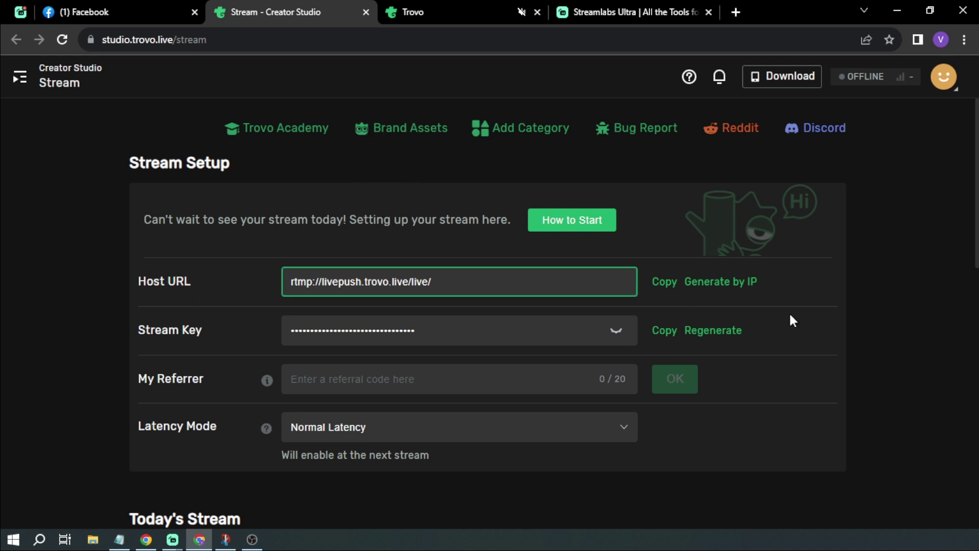
{"action": "left_click", "coordinate": [664, 288]}
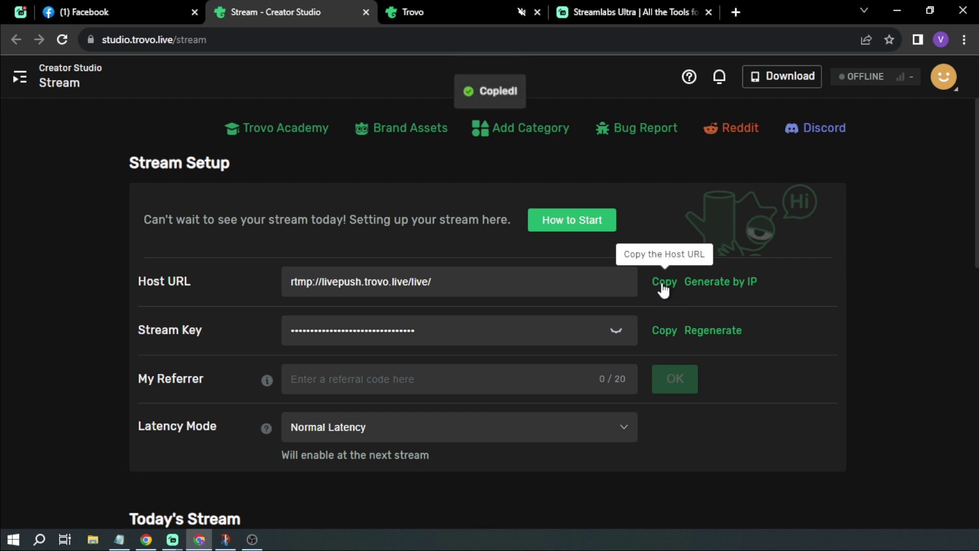
{"action": "left_click", "coordinate": [543, 281]}
{"action": "key", "text": "alt+Tab"}
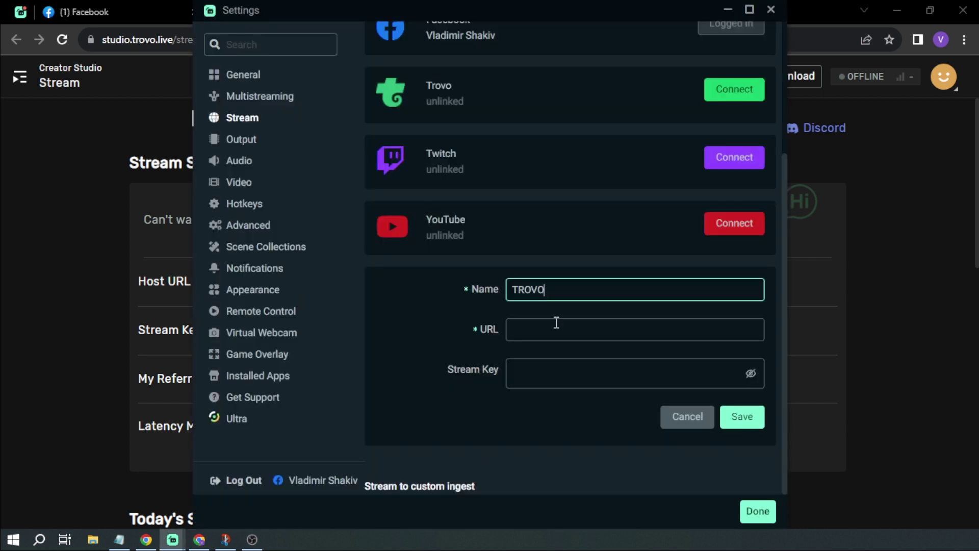
{"action": "left_click", "coordinate": [569, 329]}
{"action": "key", "text": "ctrl+v"}
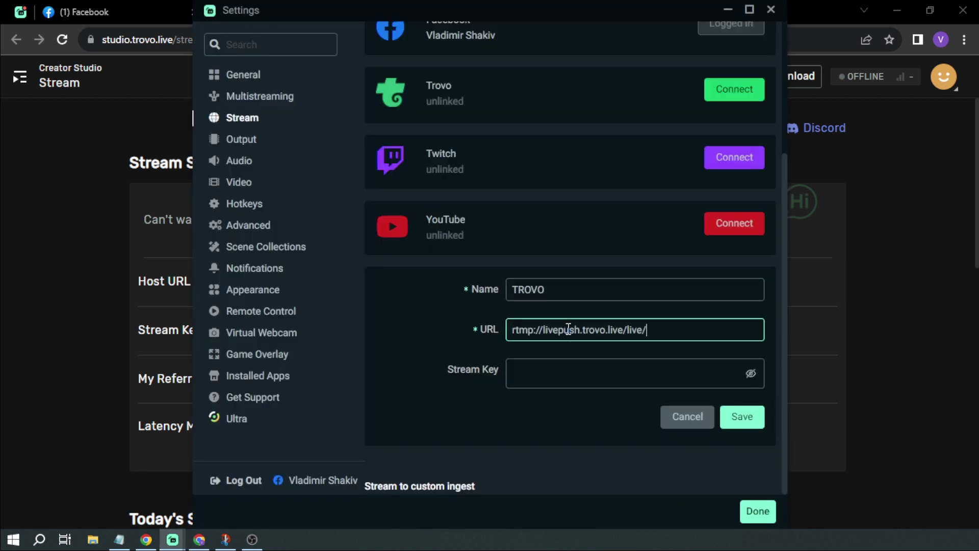
Copy Trovo's stream key and paste it into the TROVO destination's Stream Key field
{"action": "key", "text": "alt+Tab"}
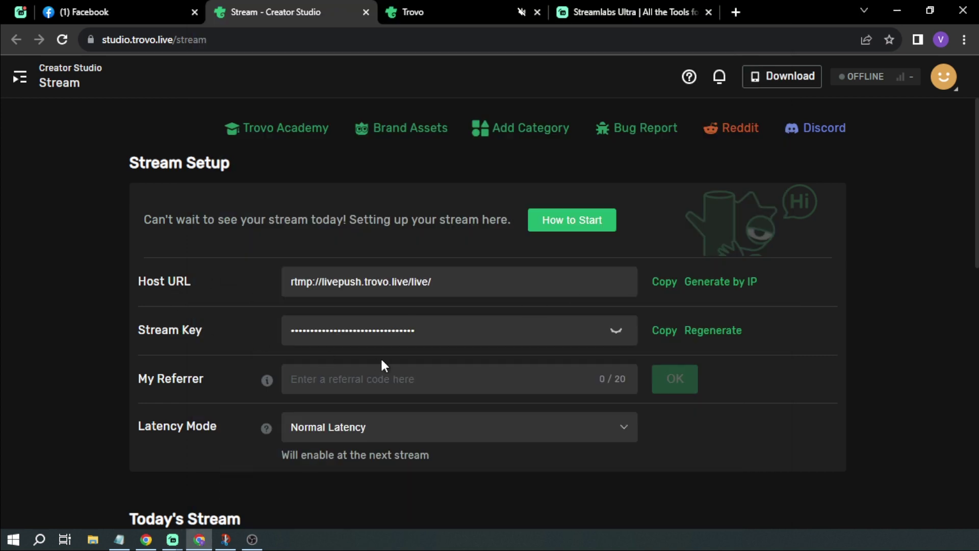
{"action": "left_click", "coordinate": [665, 329]}
{"action": "scroll", "coordinate": [466, 313], "scroll_direction": "down", "scroll_amount": 1}
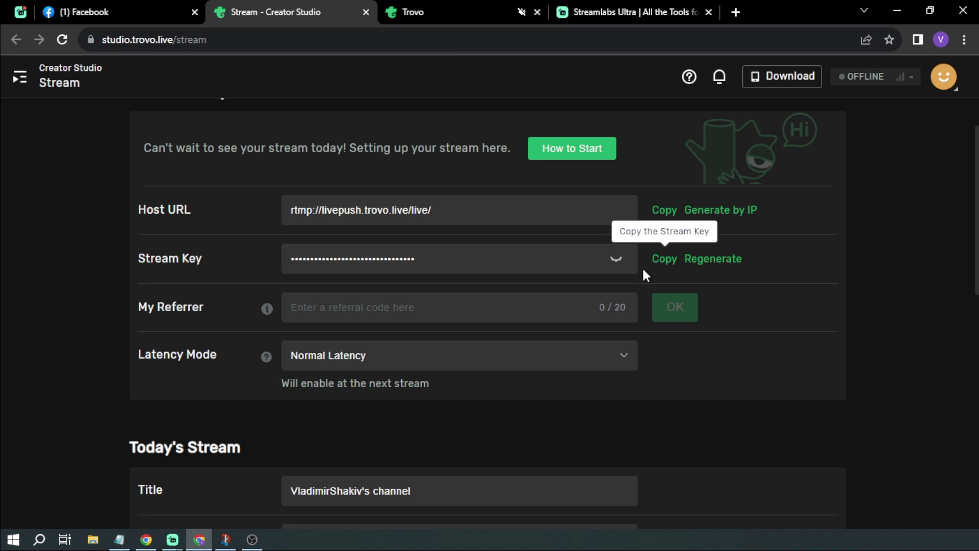
{"action": "key", "text": "alt+Tab"}
{"action": "left_click", "coordinate": [568, 372]}
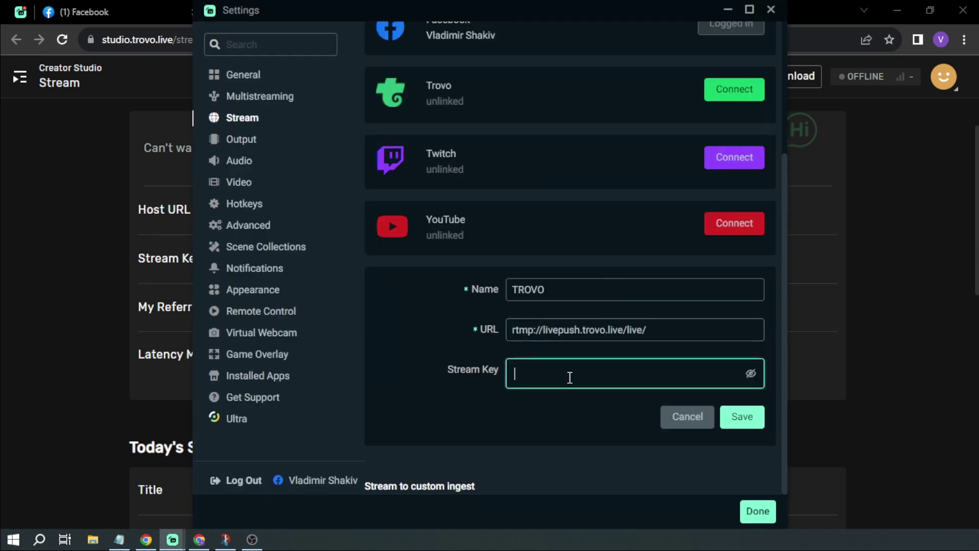
{"action": "key", "text": "ctrl+v"}
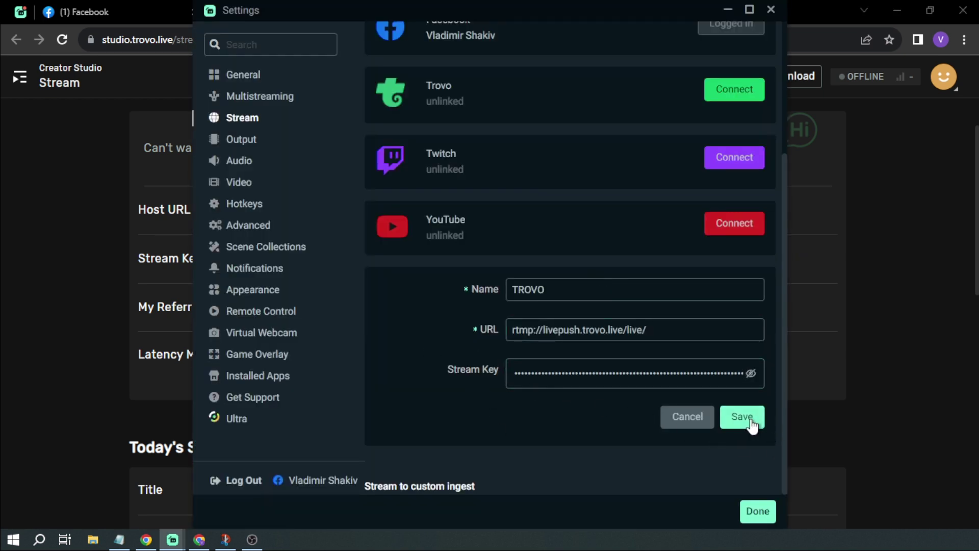
Save the TROVO destination, then reopen Settings and read the Multistreaming steps
{"action": "left_click", "coordinate": [746, 417]}
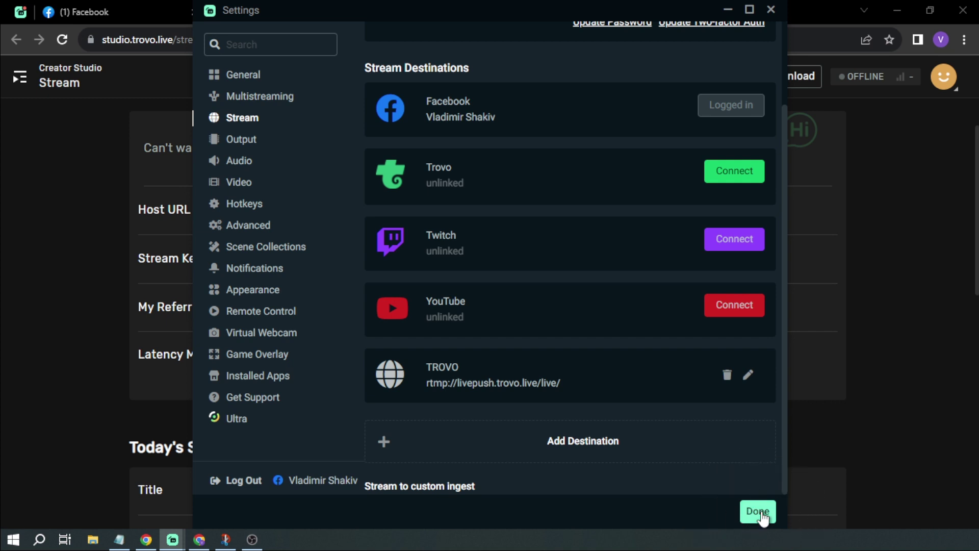
{"action": "left_click", "coordinate": [757, 512]}
{"action": "left_click", "coordinate": [47, 478]}
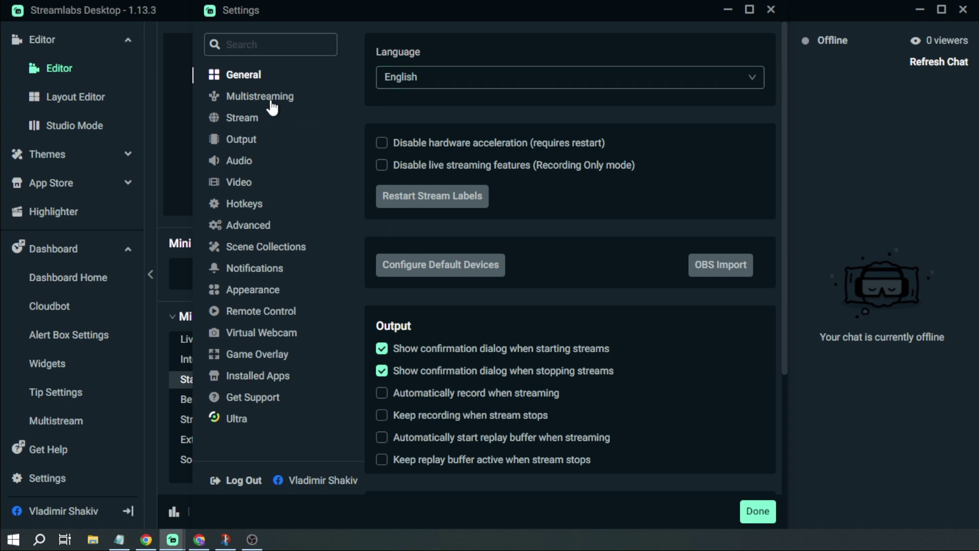
{"action": "left_click", "coordinate": [260, 96]}
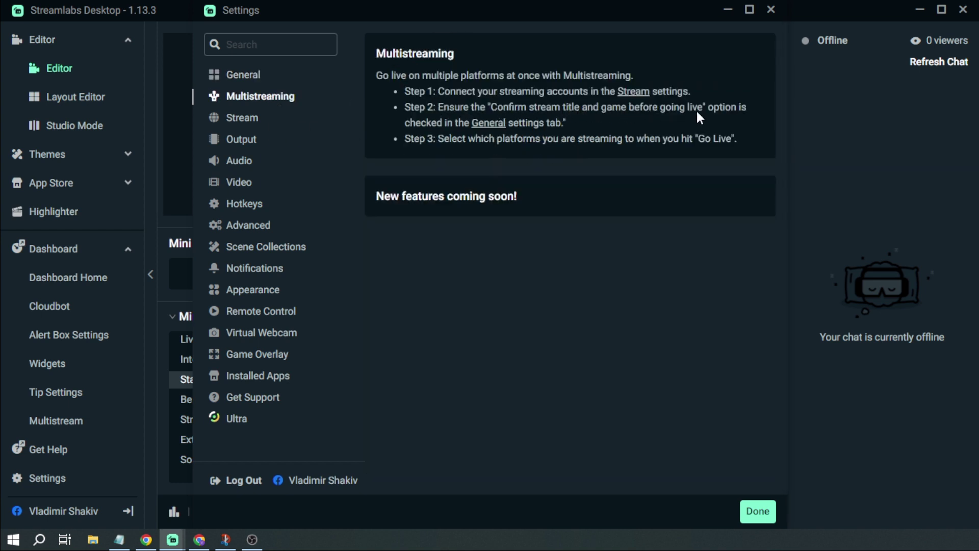
{"action": "left_click", "coordinate": [529, 135]}
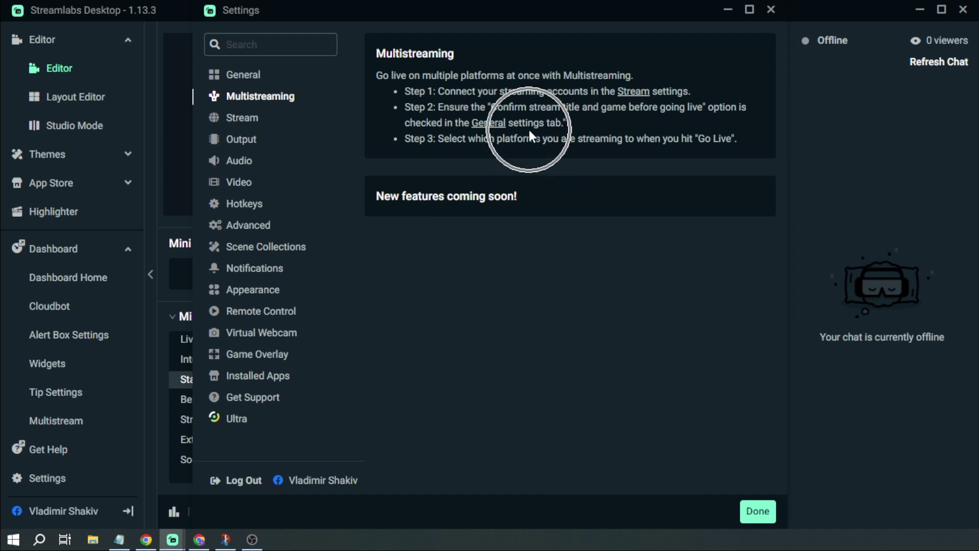
Check the General output confirmation options and view the Facebook and TROVO stream destinations
{"action": "left_click", "coordinate": [242, 74]}
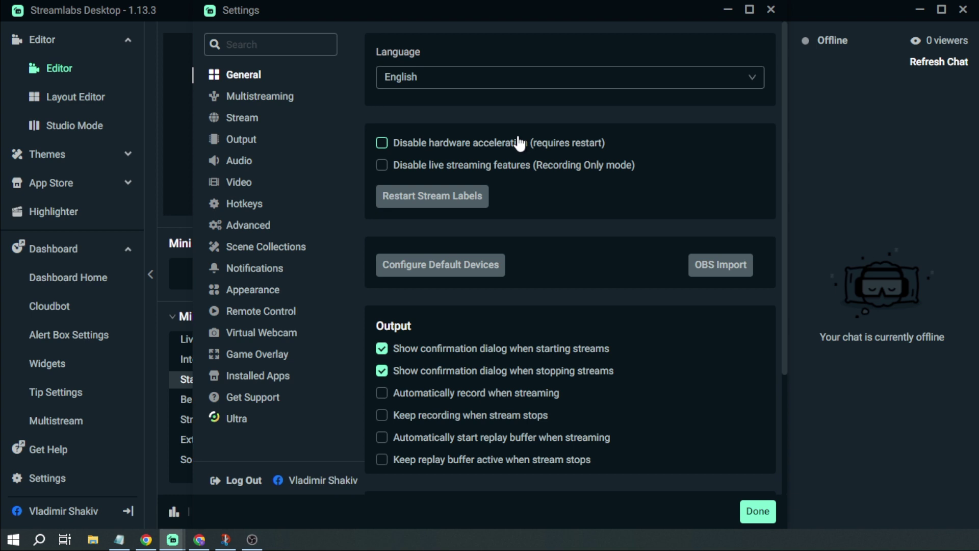
{"action": "scroll", "coordinate": [520, 143], "scroll_direction": "down", "scroll_amount": 2}
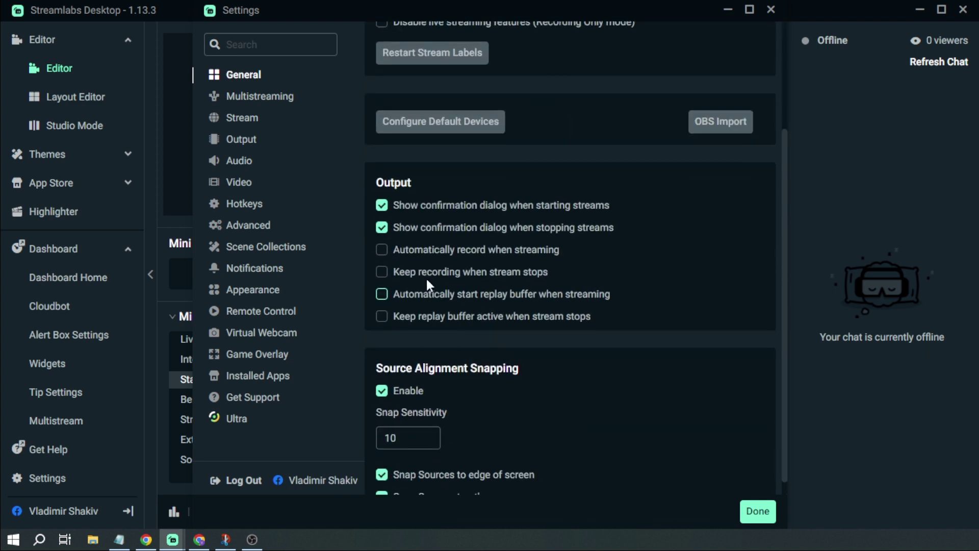
{"action": "left_click", "coordinate": [421, 214]}
{"action": "scroll", "coordinate": [449, 239], "scroll_direction": "up", "scroll_amount": 2}
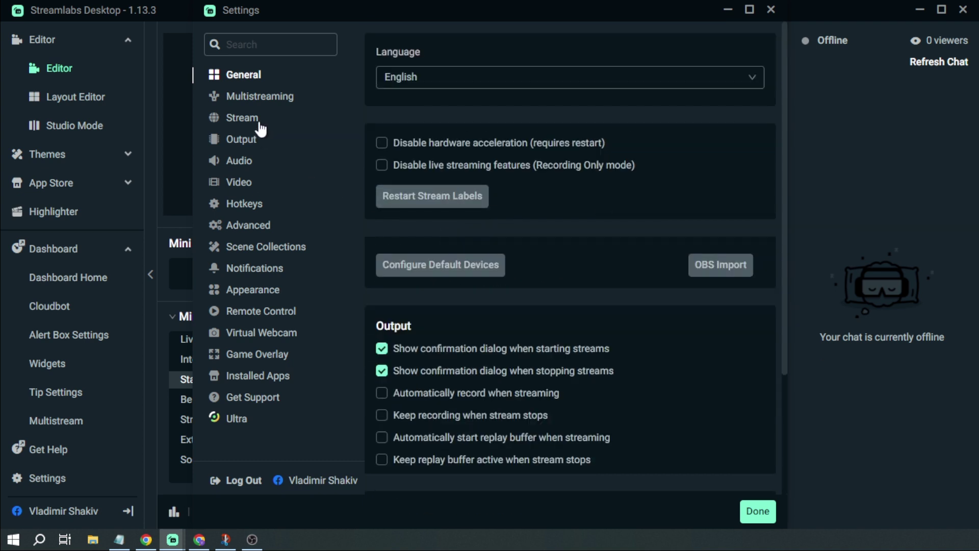
{"action": "left_click", "coordinate": [243, 118]}
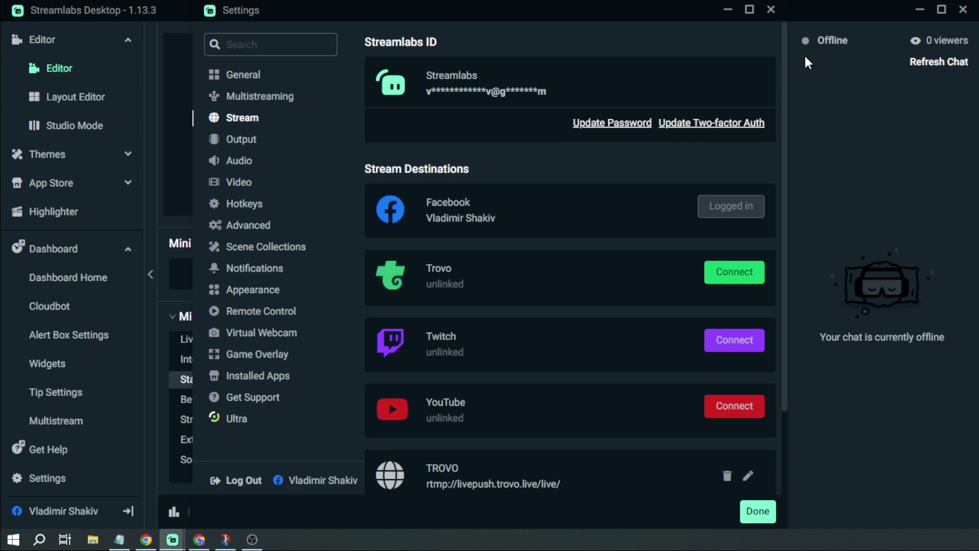
Open the Go Live setup and enable TROVO alongside Facebook
{"action": "left_click", "coordinate": [771, 9]}
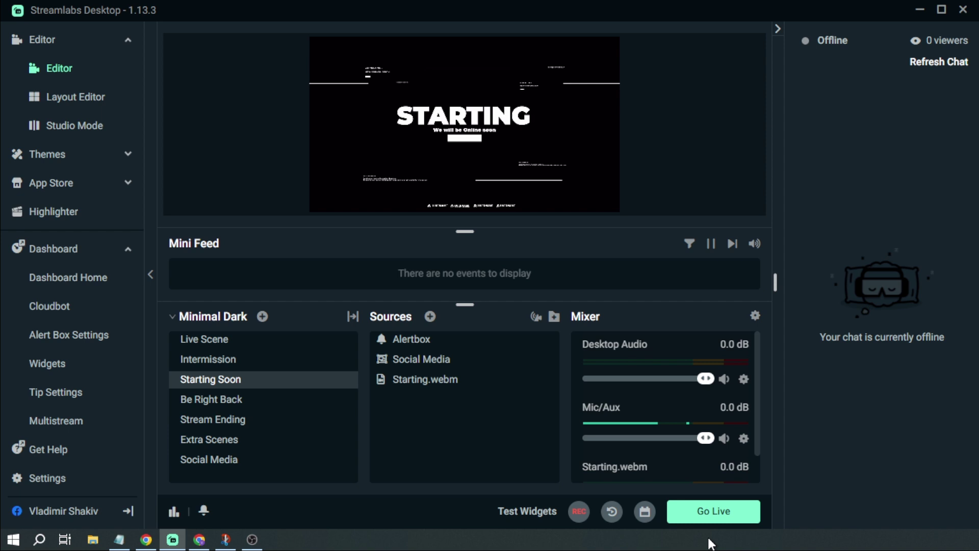
{"action": "left_click", "coordinate": [707, 511]}
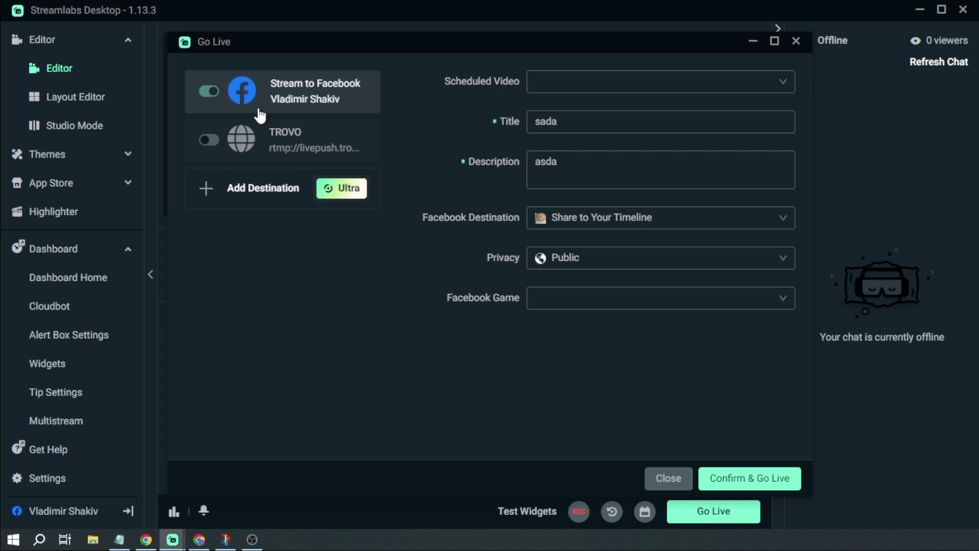
{"action": "left_click", "coordinate": [209, 140]}
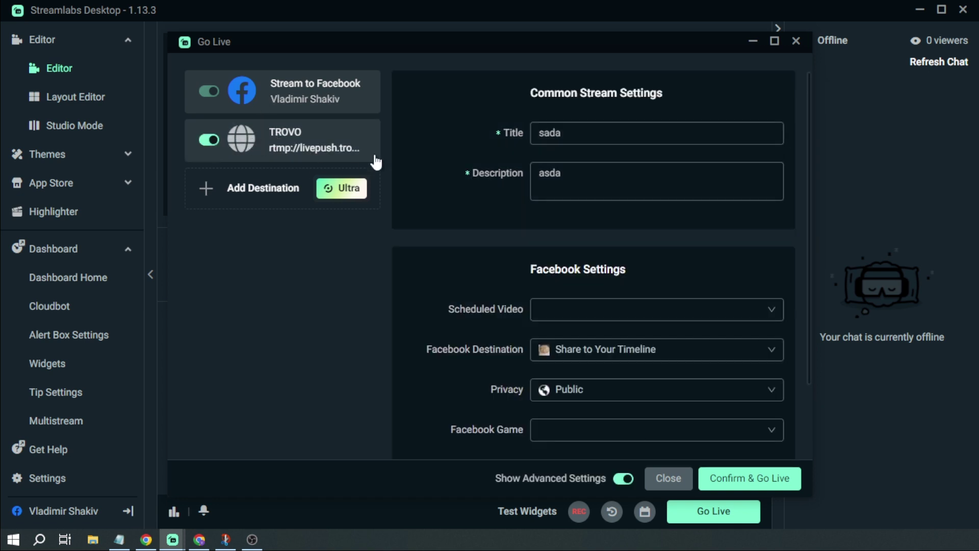
Set the title to 'Testing Part 1' and the description to 'This is a test to multistreaming.'
{"action": "double_click", "coordinate": [629, 132]}
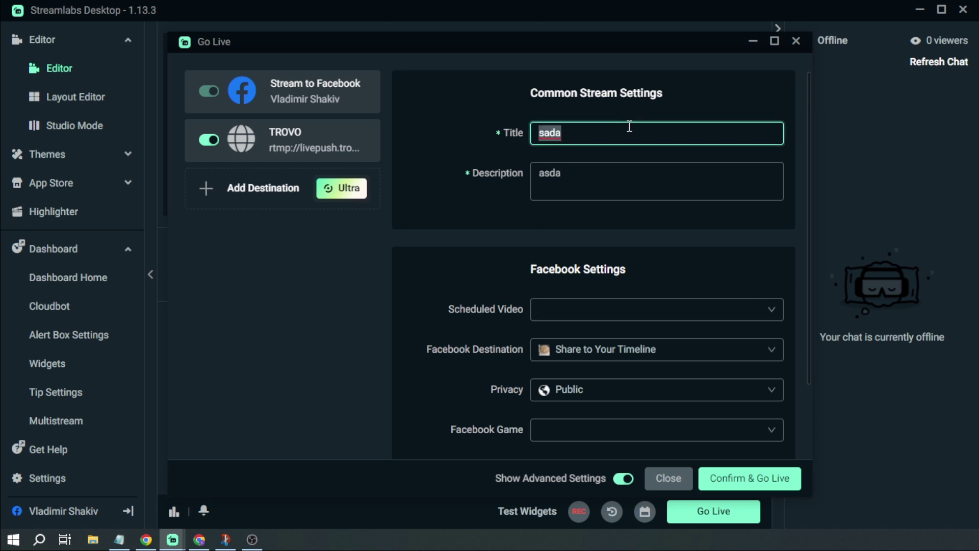
{"action": "key", "text": "BackSpace"}
{"action": "key", "text": "Tab"}
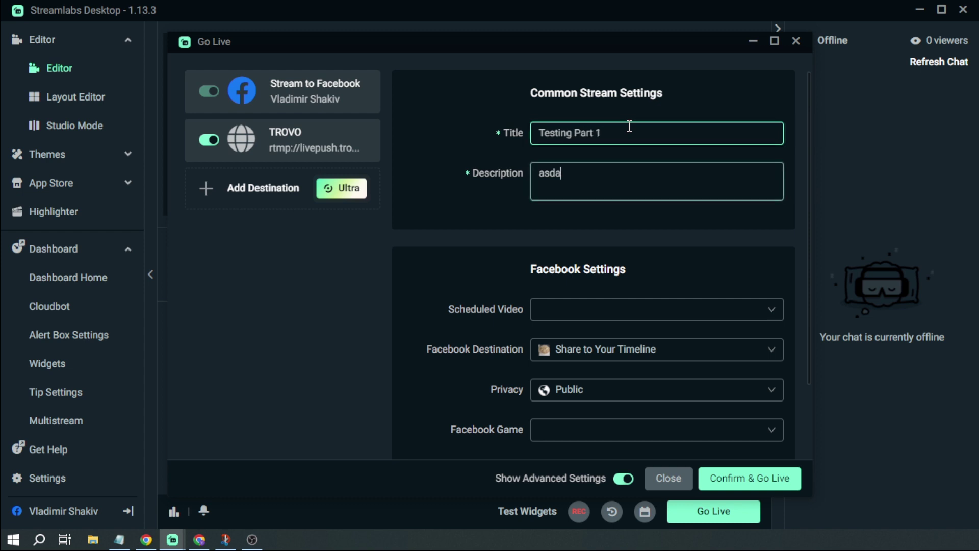
{"action": "key", "text": "BackSpace"}
{"action": "type", "text": "This is a test to multis"}
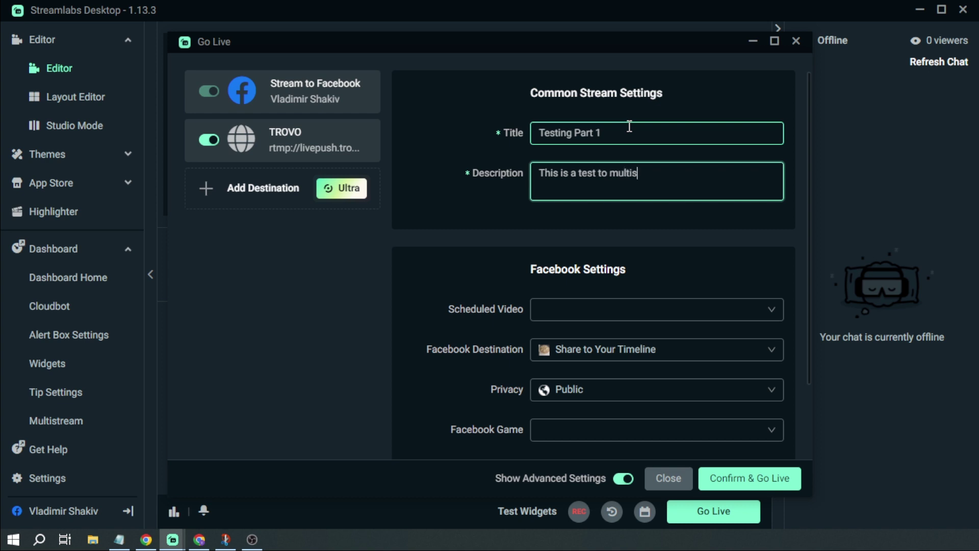
{"action": "type", "text": "treaming."}
{"action": "scroll", "coordinate": [483, 237], "scroll_direction": "down", "scroll_amount": 2}
{"action": "scroll", "coordinate": [700, 183], "scroll_direction": "up", "scroll_amount": 2}
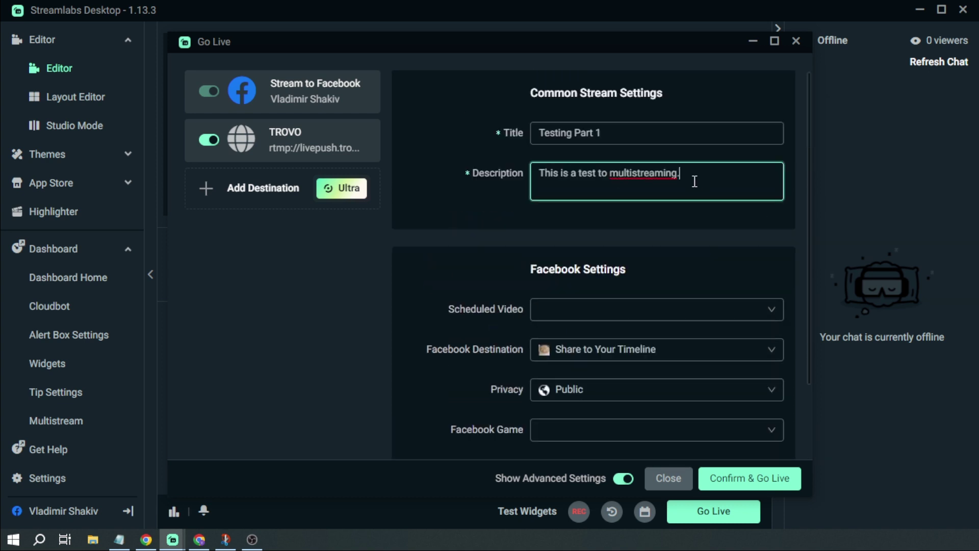
{"action": "scroll", "coordinate": [694, 181], "scroll_direction": "down", "scroll_amount": 2}
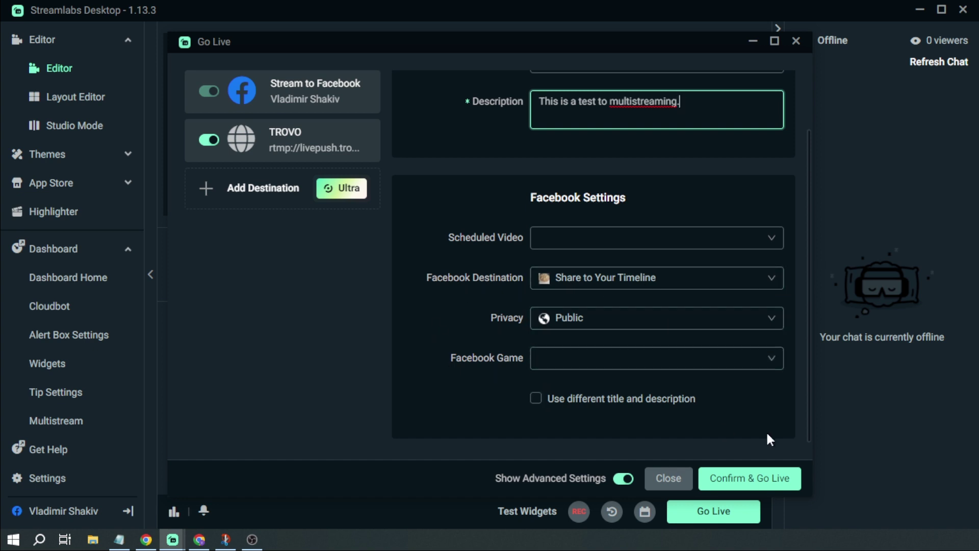
{"action": "scroll", "coordinate": [767, 432], "scroll_direction": "up", "scroll_amount": 2}
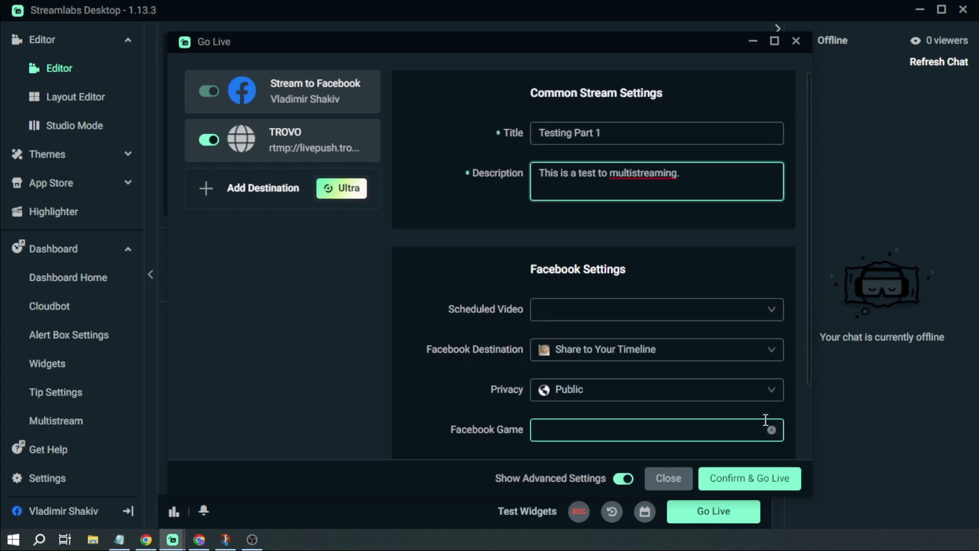
Confirm and go live to Facebook and TROVO, mute Mic/Aux, and show the Multistream chat
{"action": "left_click", "coordinate": [733, 482]}
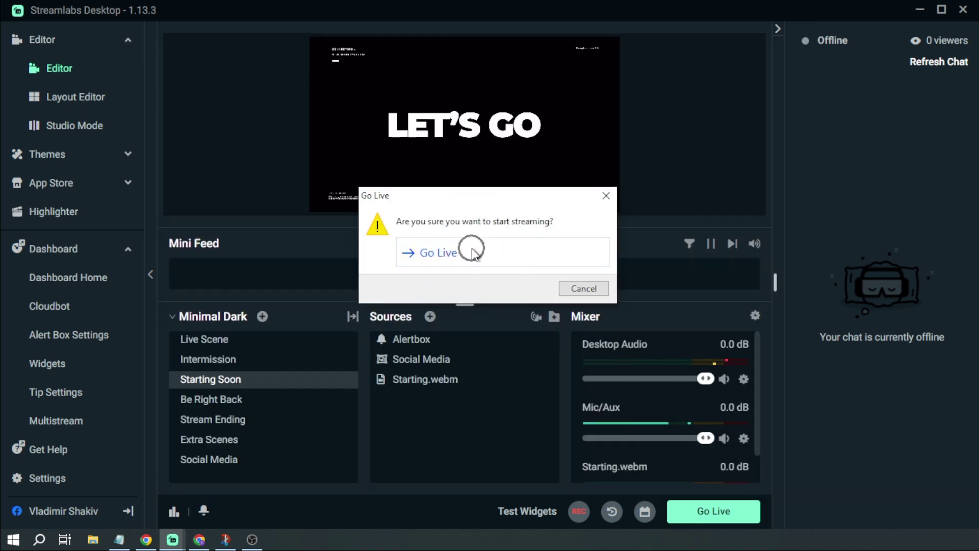
{"action": "left_click", "coordinate": [442, 253]}
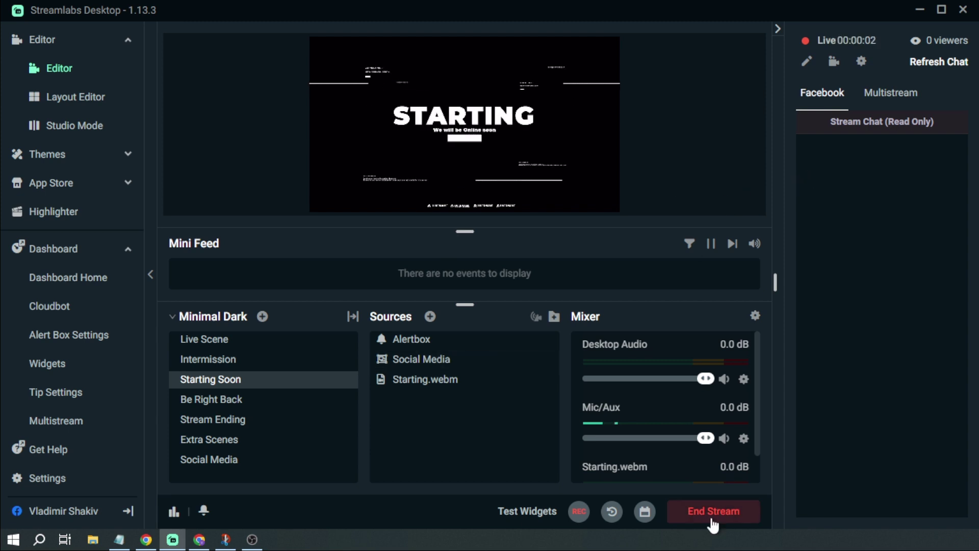
{"action": "left_click", "coordinate": [724, 438]}
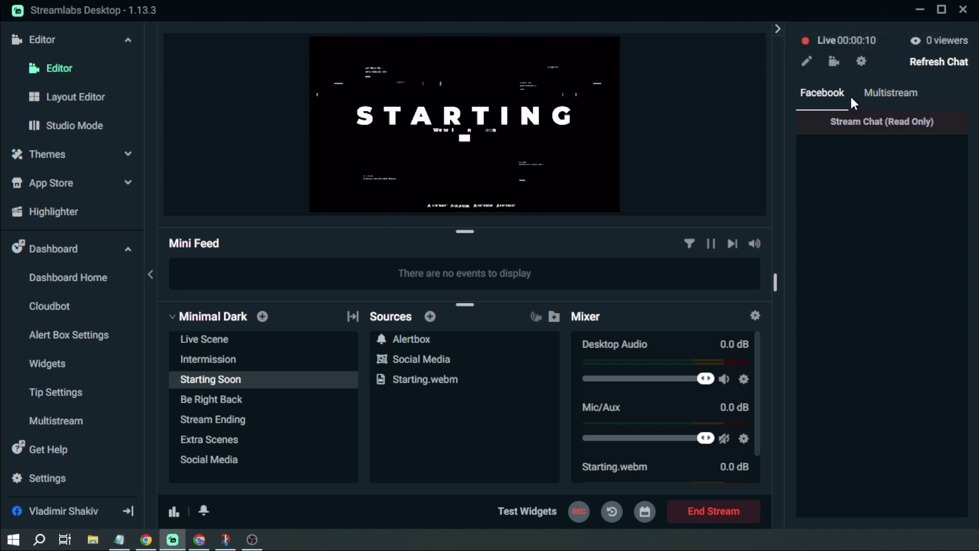
{"action": "left_click", "coordinate": [884, 96]}
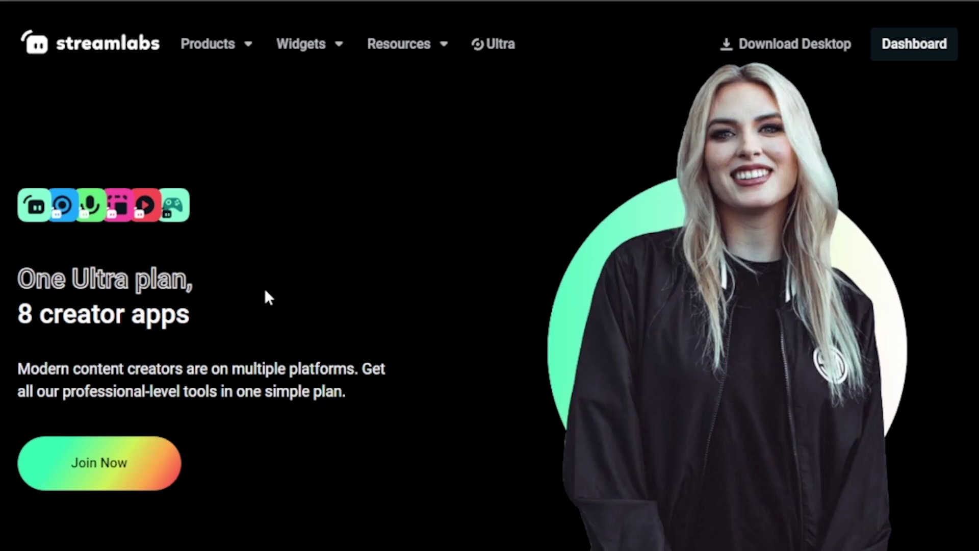
{"action": "scroll", "coordinate": [273, 286], "scroll_direction": "down", "scroll_amount": 4}
{"action": "scroll", "coordinate": [277, 286], "scroll_direction": "down", "scroll_amount": 4}
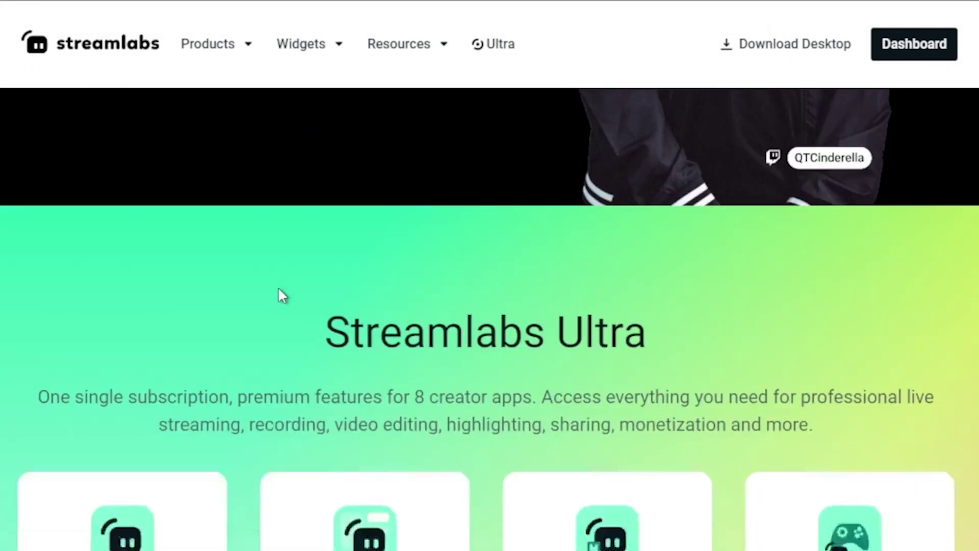
{"action": "scroll", "coordinate": [278, 287], "scroll_direction": "down", "scroll_amount": 4}
{"action": "scroll", "coordinate": [277, 293], "scroll_direction": "down", "scroll_amount": 3}
Open the Video Editor product page from the Ultra plan's app cards
{"action": "left_click", "coordinate": [371, 504]}
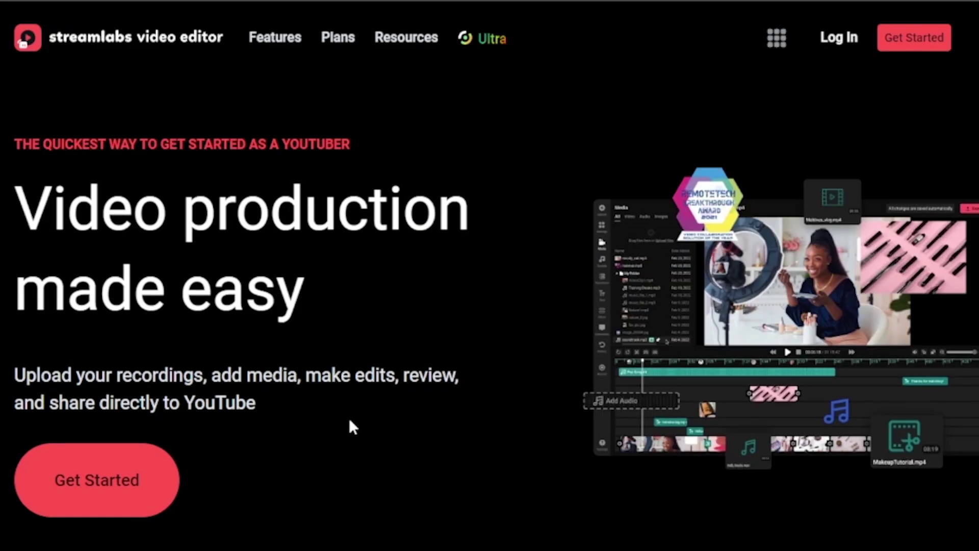
{"action": "scroll", "coordinate": [349, 418], "scroll_direction": "down", "scroll_amount": 5}
{"action": "scroll", "coordinate": [349, 422], "scroll_direction": "down", "scroll_amount": 3}
{"action": "scroll", "coordinate": [367, 417], "scroll_direction": "up", "scroll_amount": 3}
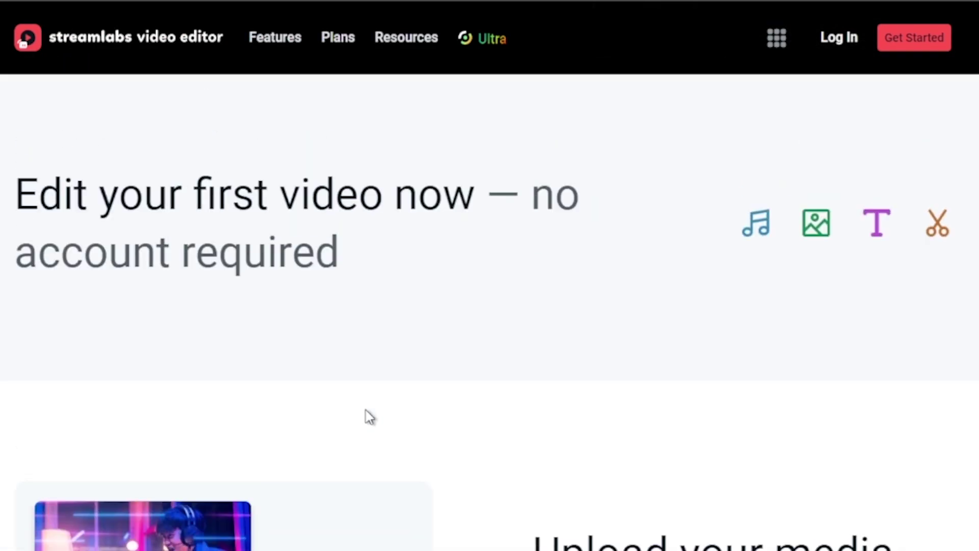
{"action": "scroll", "coordinate": [370, 417], "scroll_direction": "down", "scroll_amount": 3}
{"action": "scroll", "coordinate": [369, 416], "scroll_direction": "down", "scroll_amount": 4}
{"action": "scroll", "coordinate": [370, 416], "scroll_direction": "down", "scroll_amount": 5}
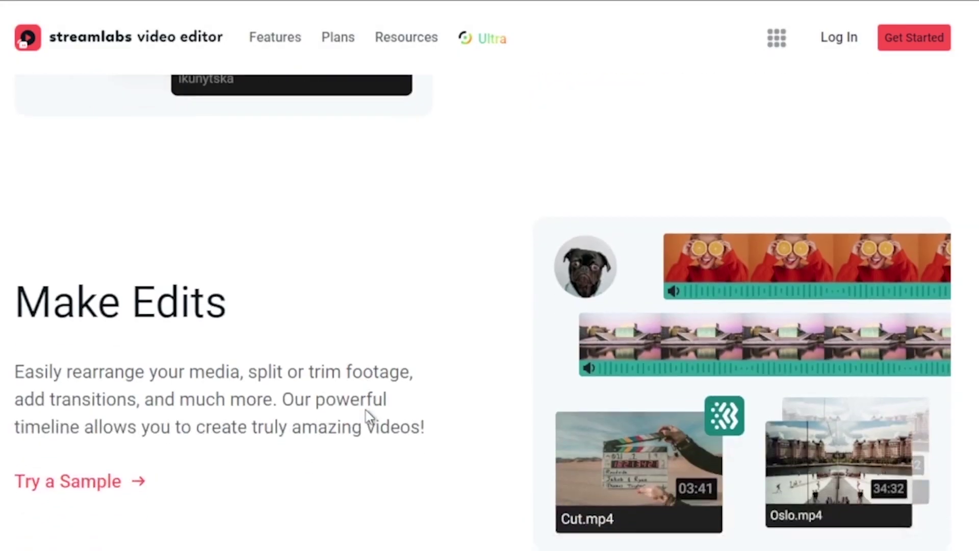
{"action": "scroll", "coordinate": [369, 417], "scroll_direction": "down", "scroll_amount": 2}
{"action": "scroll", "coordinate": [369, 416], "scroll_direction": "down", "scroll_amount": 5}
{"action": "scroll", "coordinate": [369, 417], "scroll_direction": "down", "scroll_amount": 5}
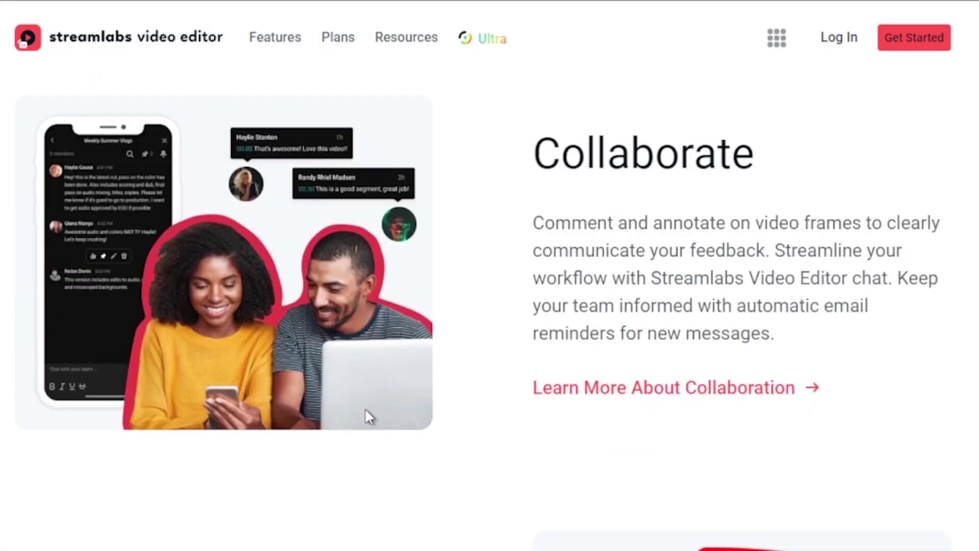